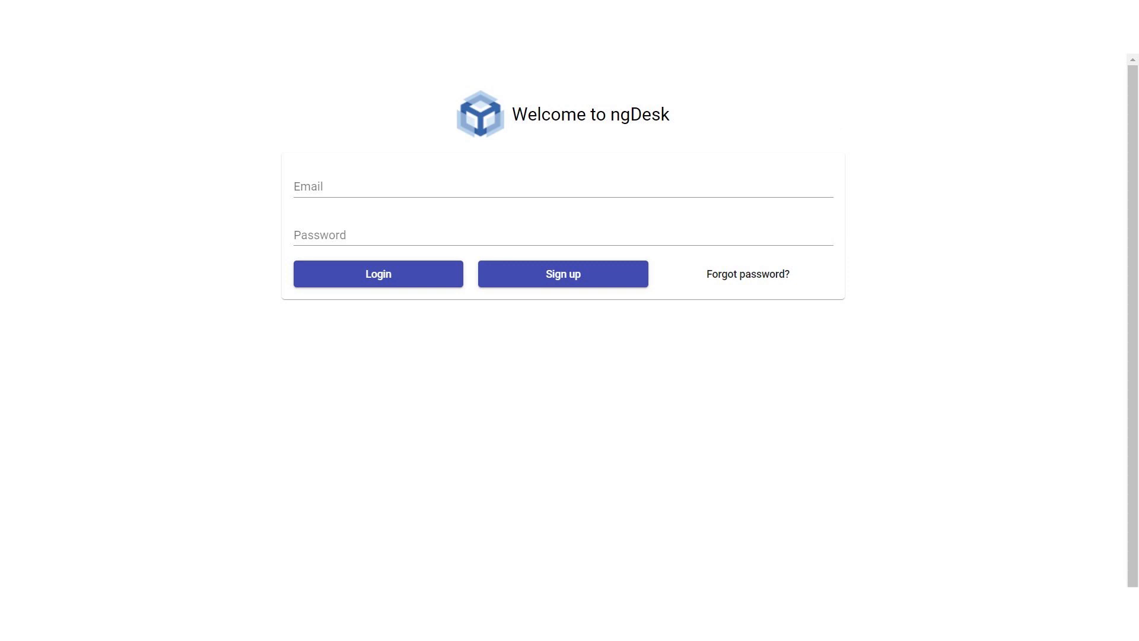
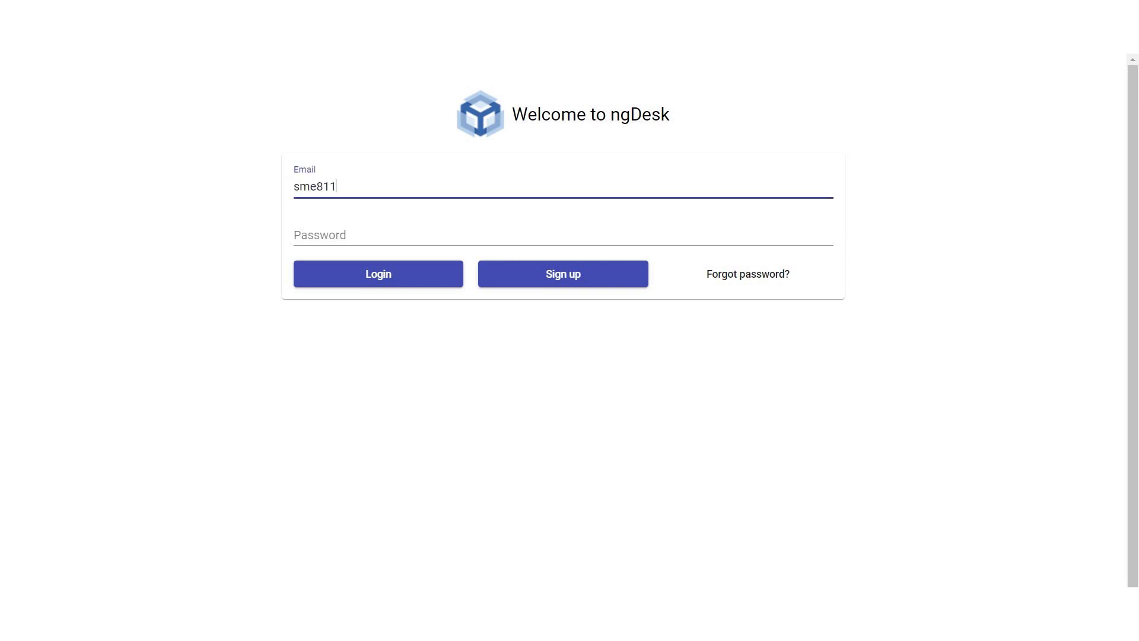
Sign in to ngDesk with the email and password.
key(Tab)
text(**********)
key(Return)
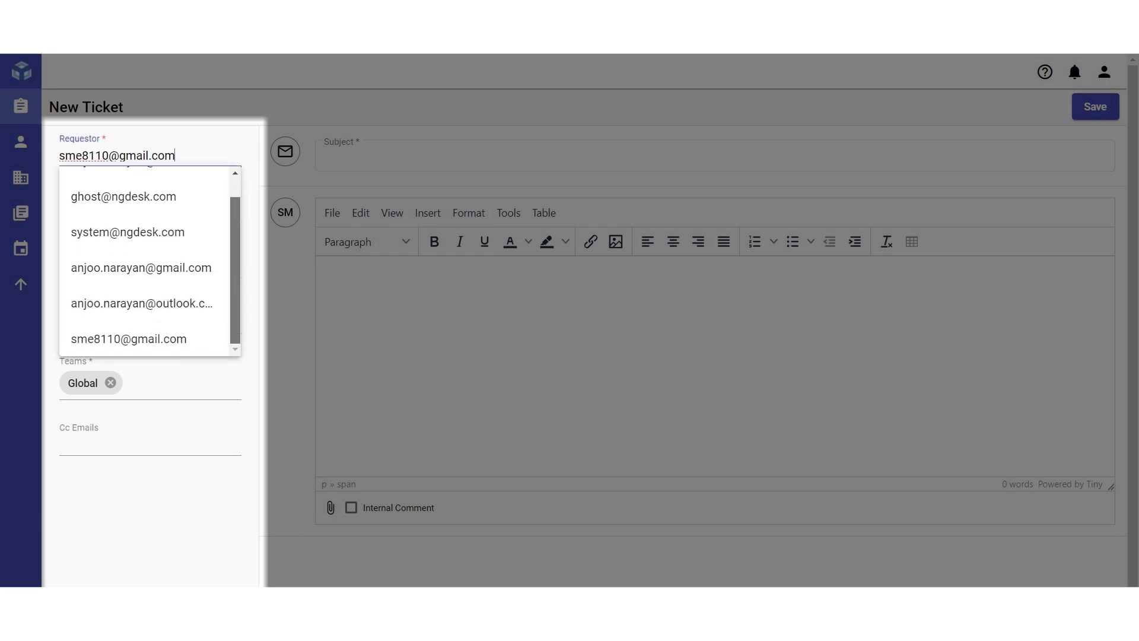
Accept the suggested requester address from the autocomplete list.
key(Return)
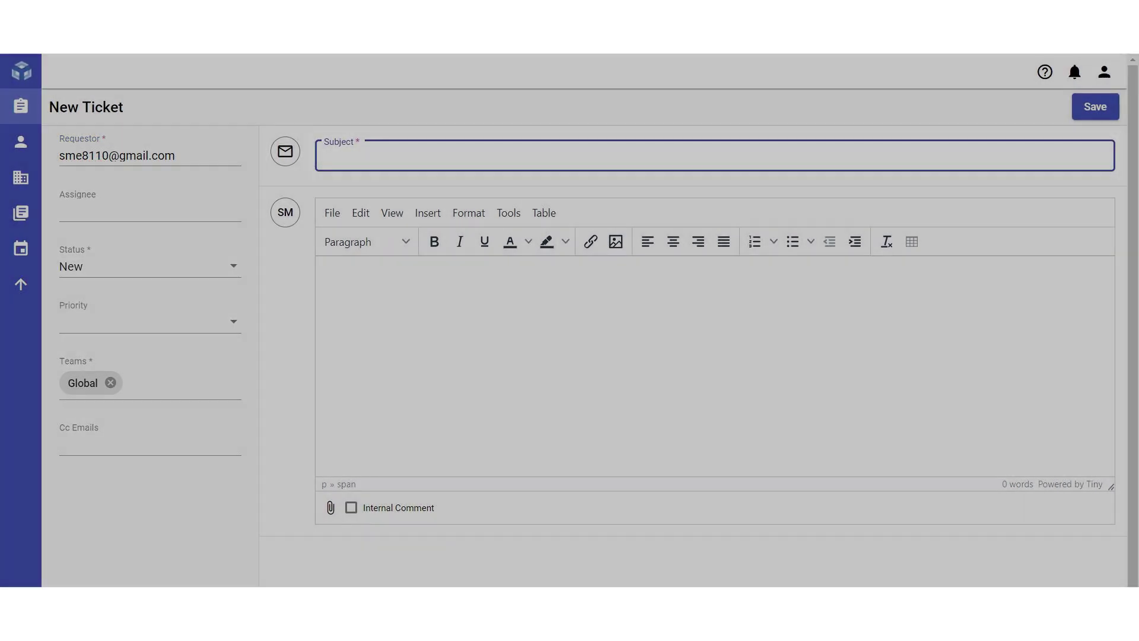
text(Display not working)
Enter subject 'Display not working' and the help message, assign the system account, and add a CC.
key(Tab)
text(He)
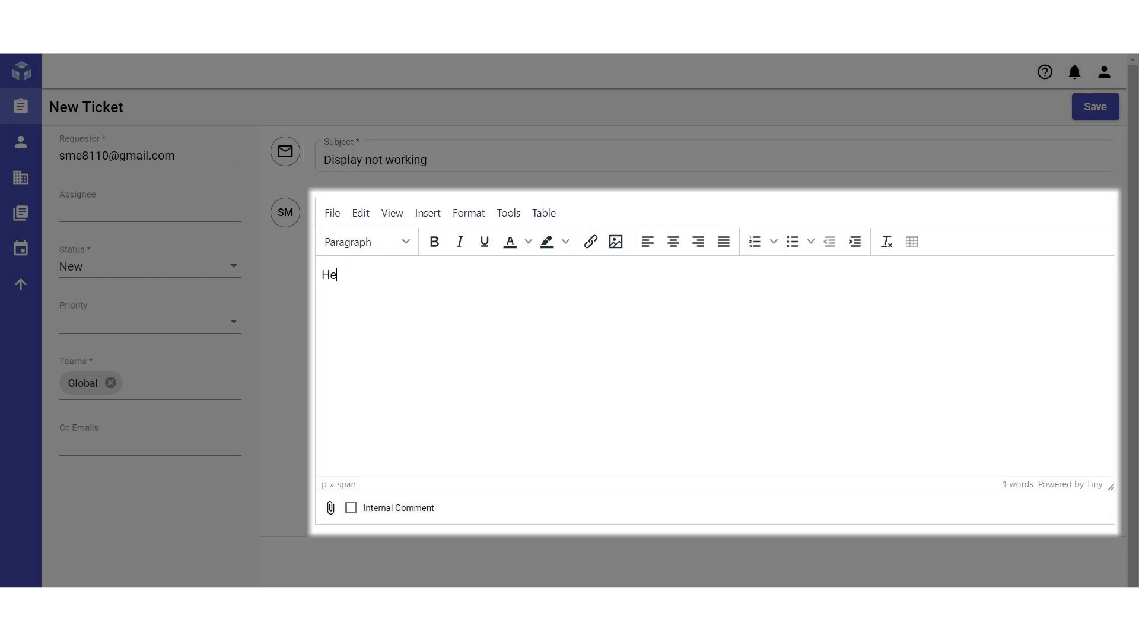
text(llo,)
key(Return)
text(My images are not displaying correctly. Can you )
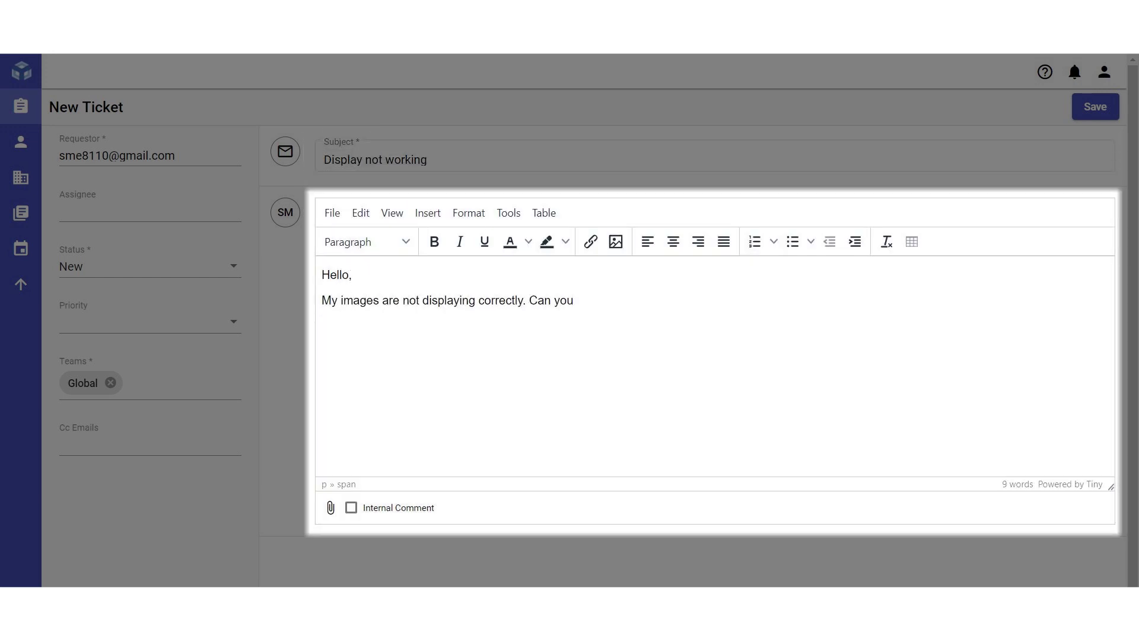
text(help me on this?)
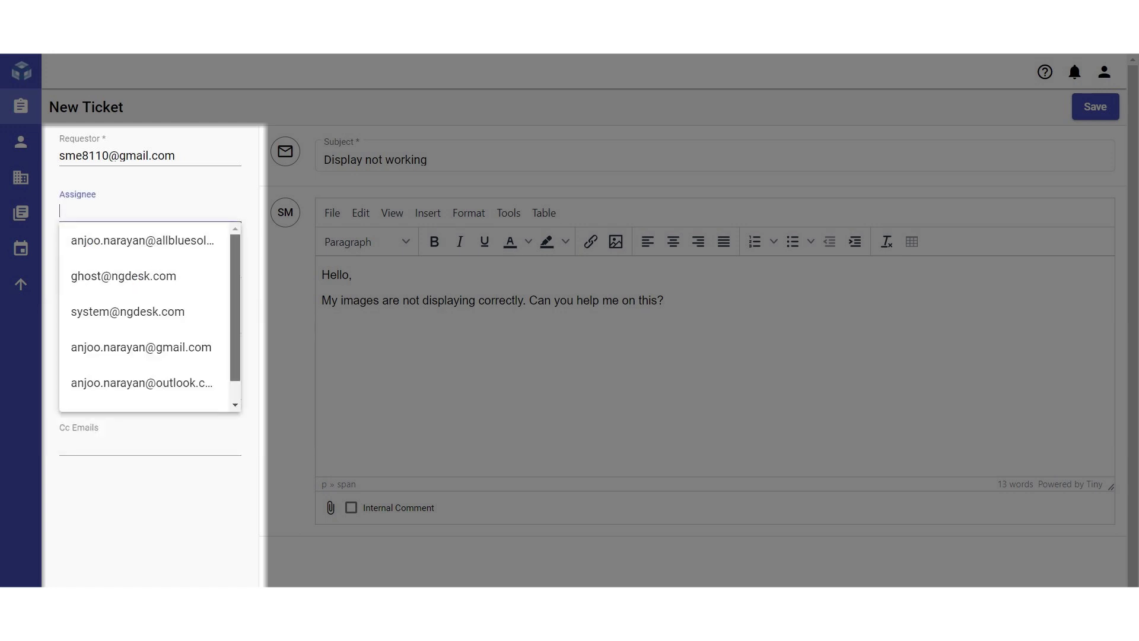
scroll(150, 317, down, 1)
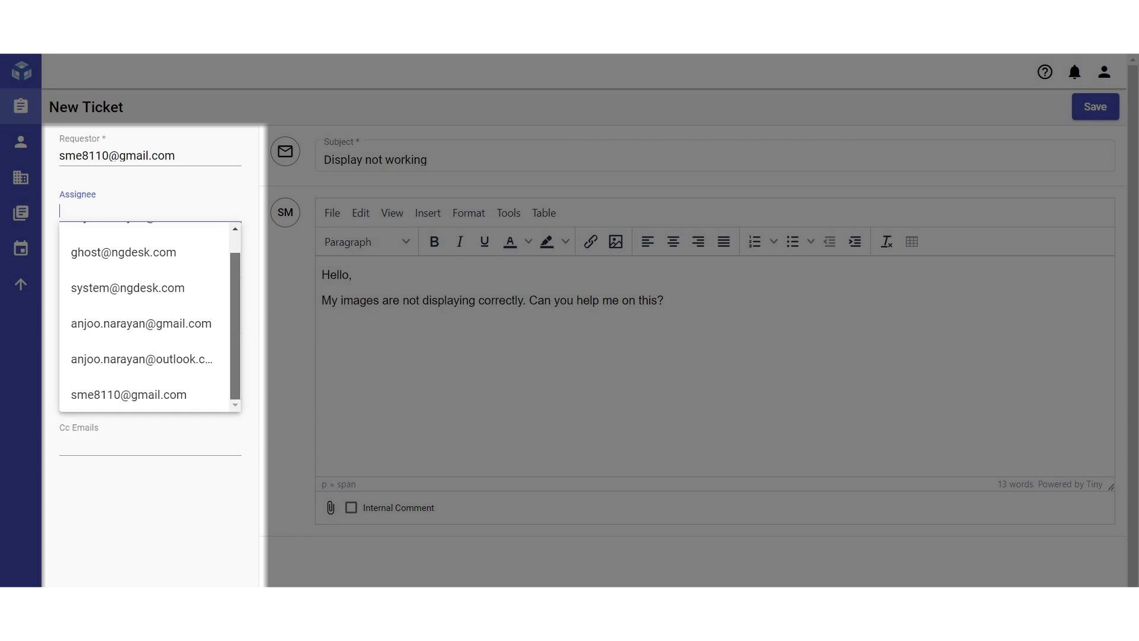
click(127, 287)
click(150, 445)
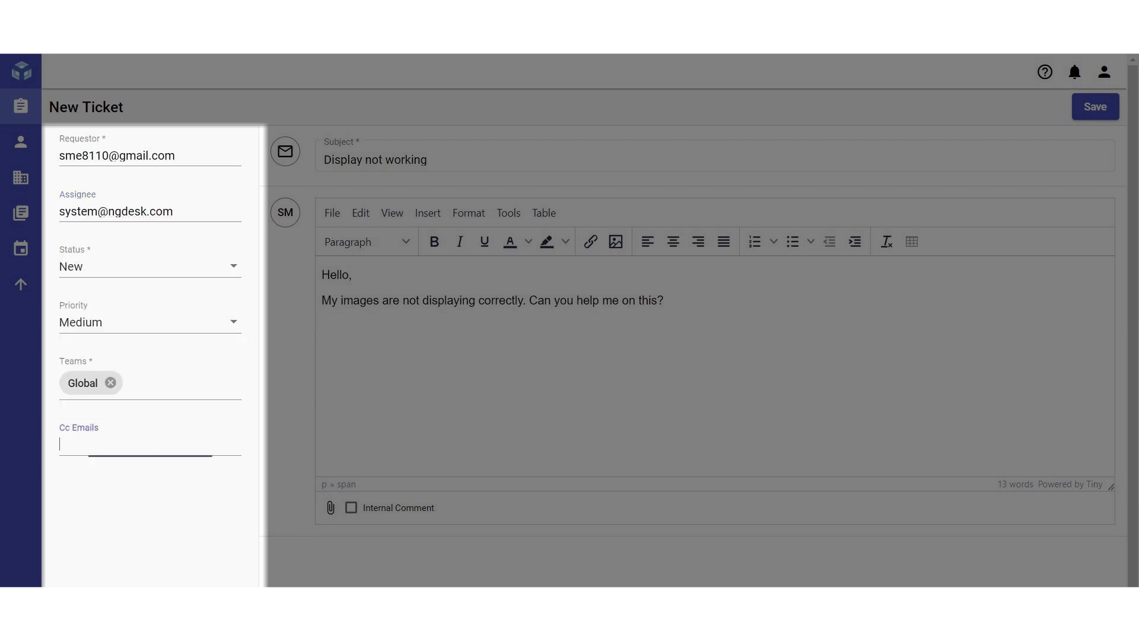
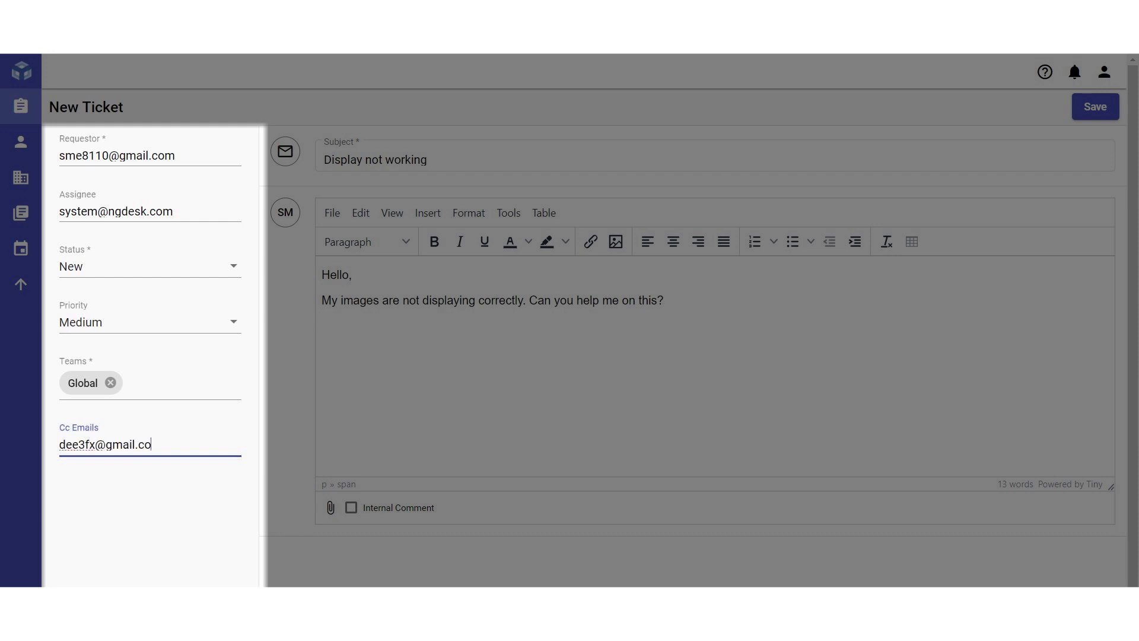
key(Return)
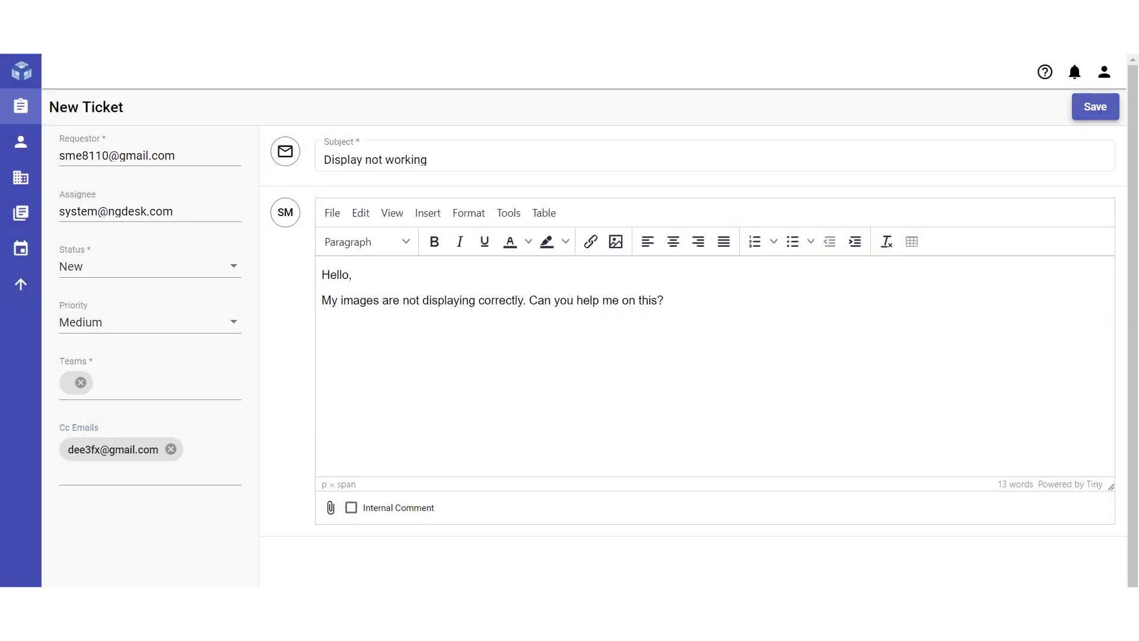